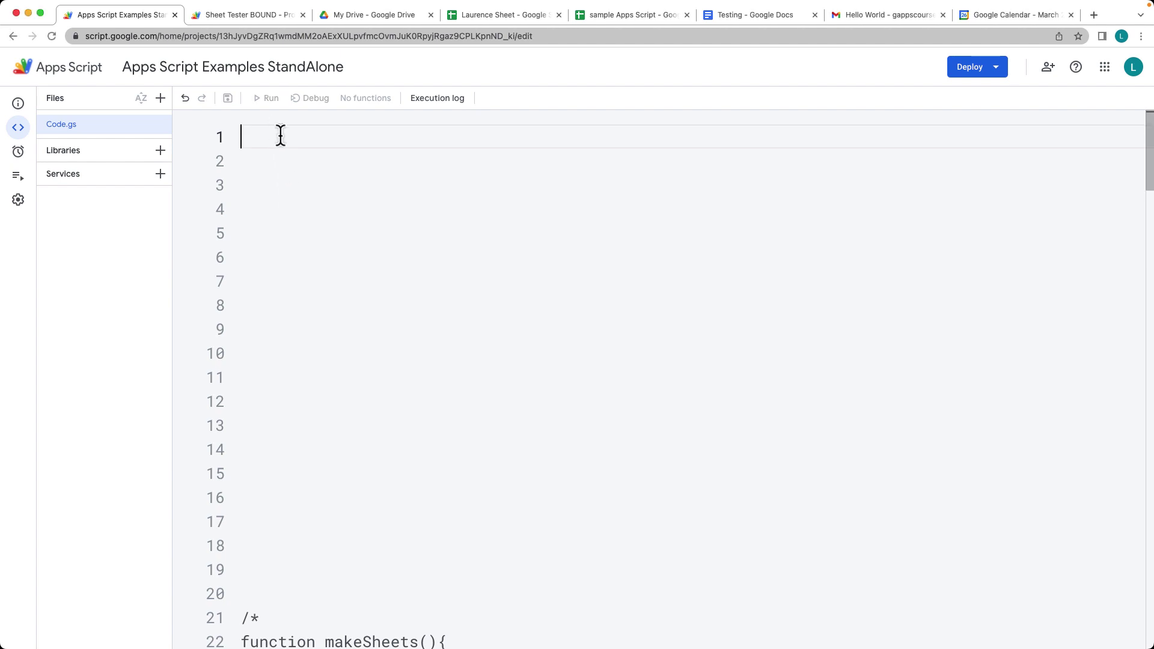
Step: Check the March calendar, then open the body of the new myEventCal function
{"action": "left_click", "coordinate": [1004, 15]}
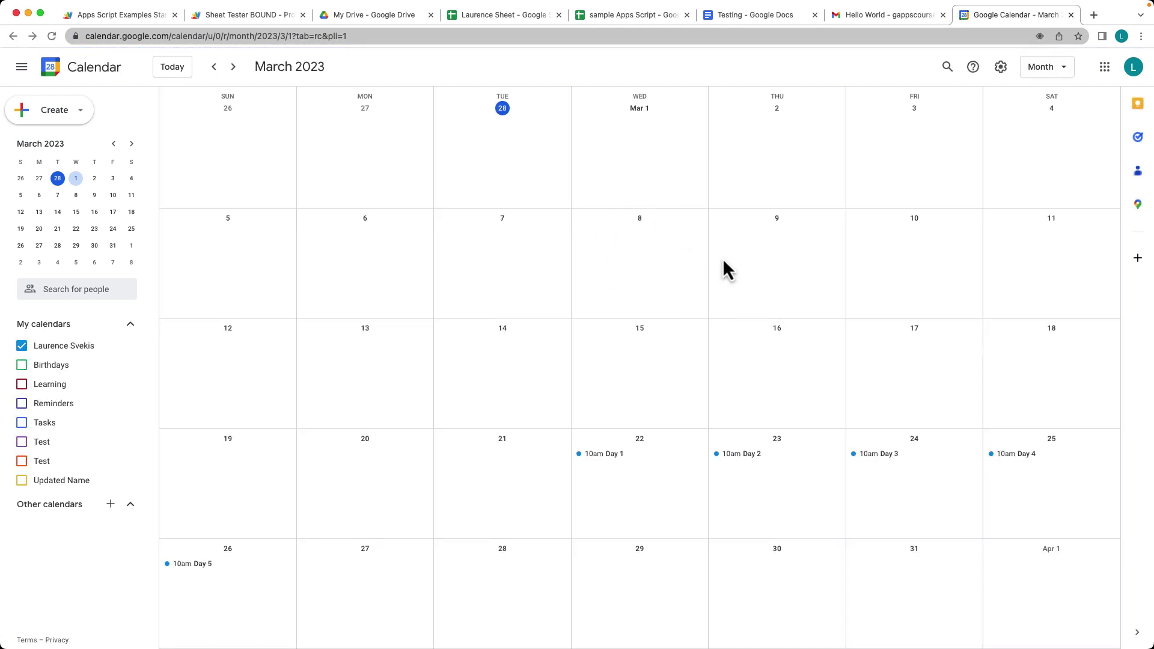
{"action": "left_click", "coordinate": [99, 14]}
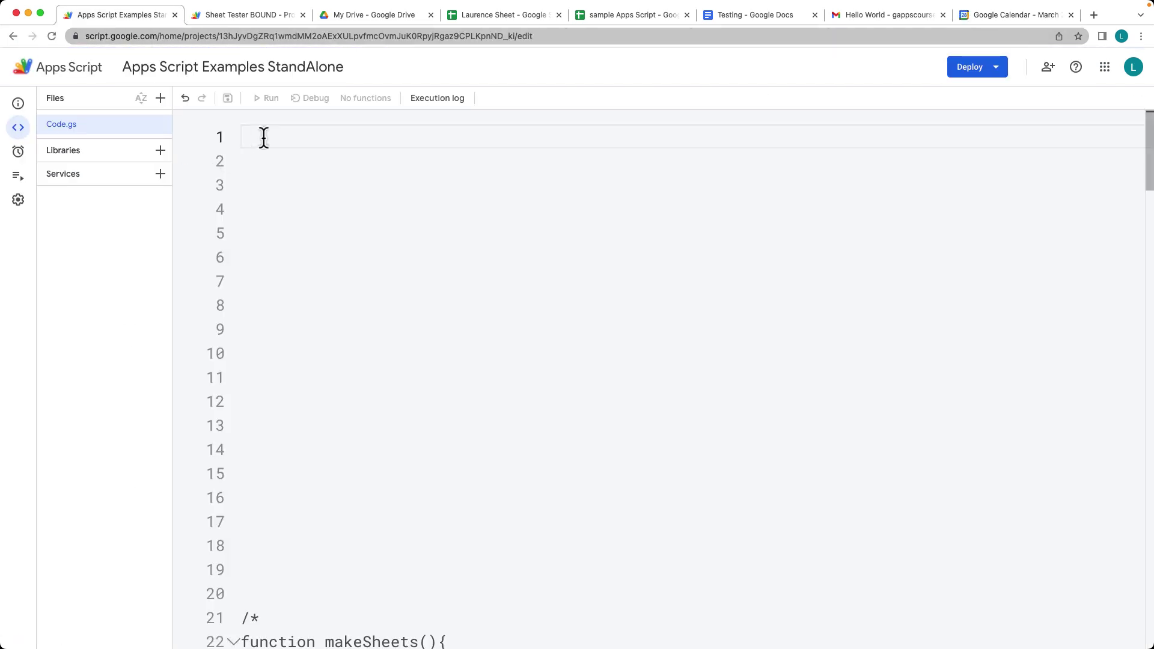
{"action": "type", "text": "function myEventCal"}
{"action": "type", "text": "(){"}
{"action": "key", "text": "Return"}
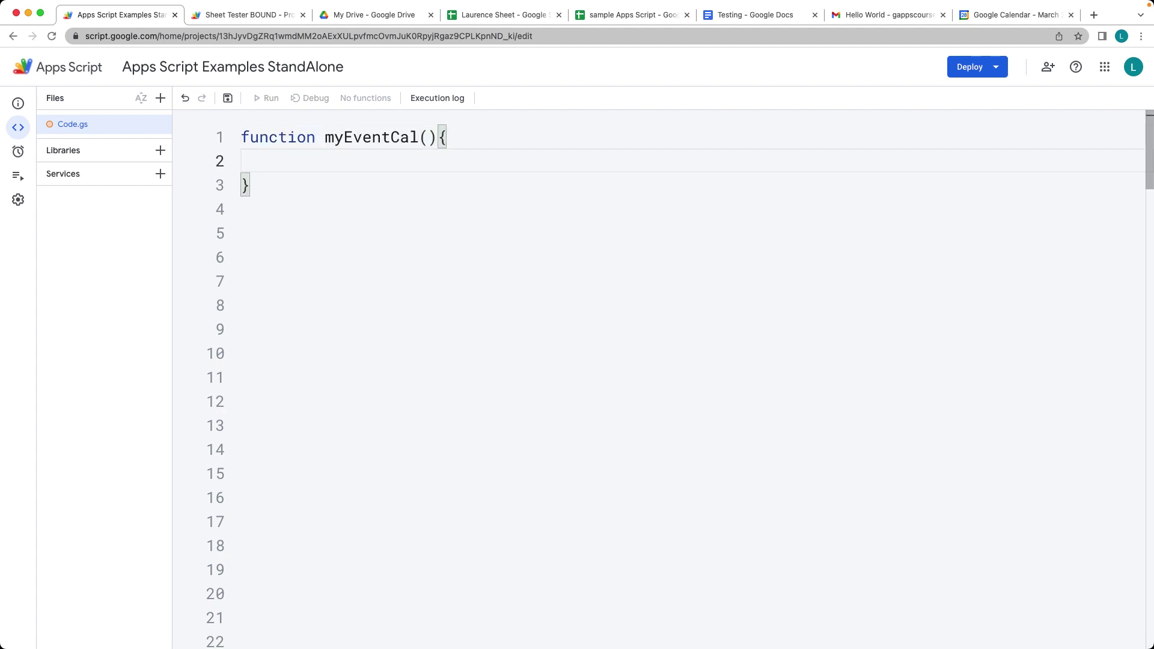
{"action": "type", "text": "const "}
{"action": "type", "text": "cal = "}
{"action": "type", "text": "Cal"}
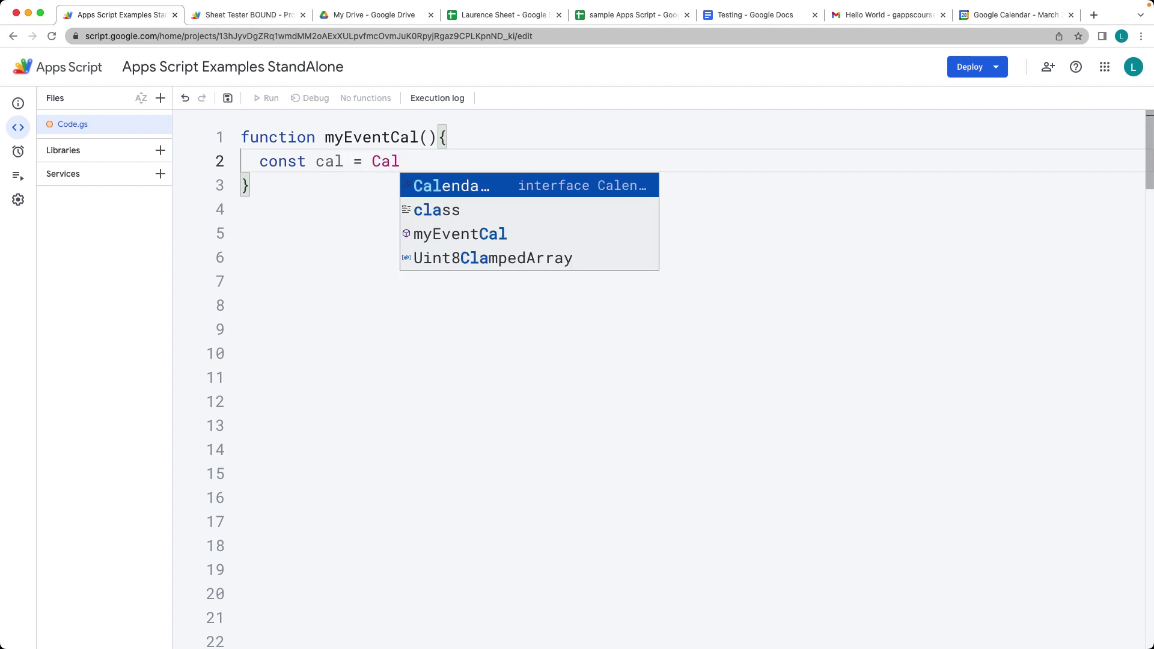
Step: Add const cal = CalendarApp.getDefaultCalendar() and const title = 'My Birthday'
{"action": "key", "text": "Tab"}
{"action": "type", "text": ".ge"}
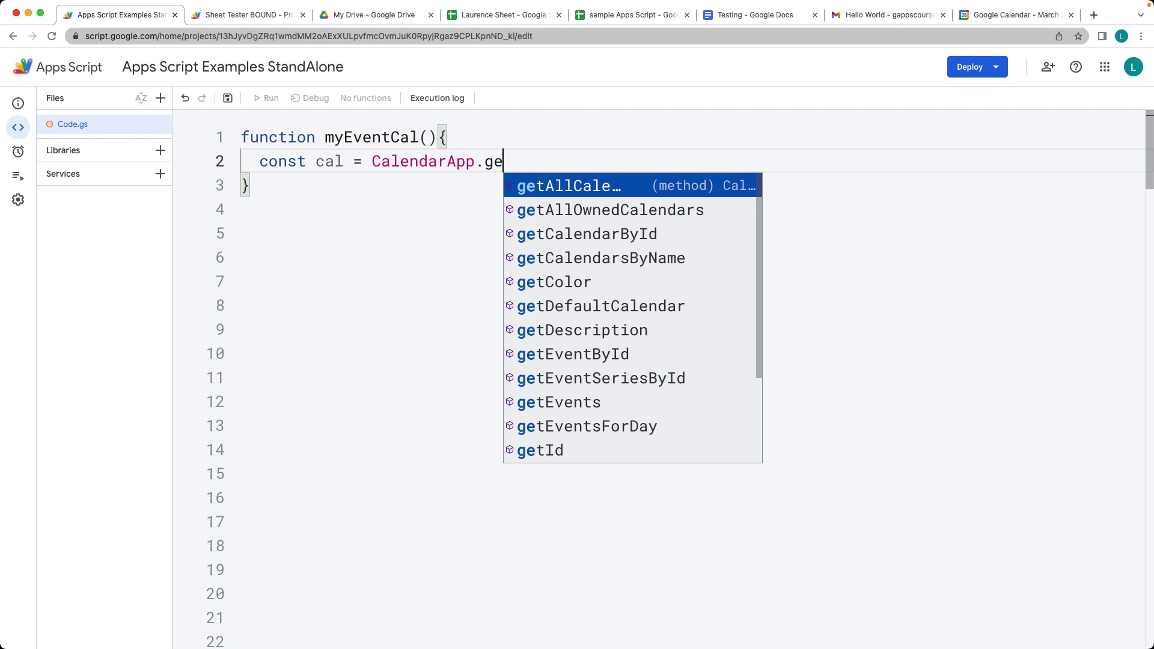
{"action": "type", "text": "t"}
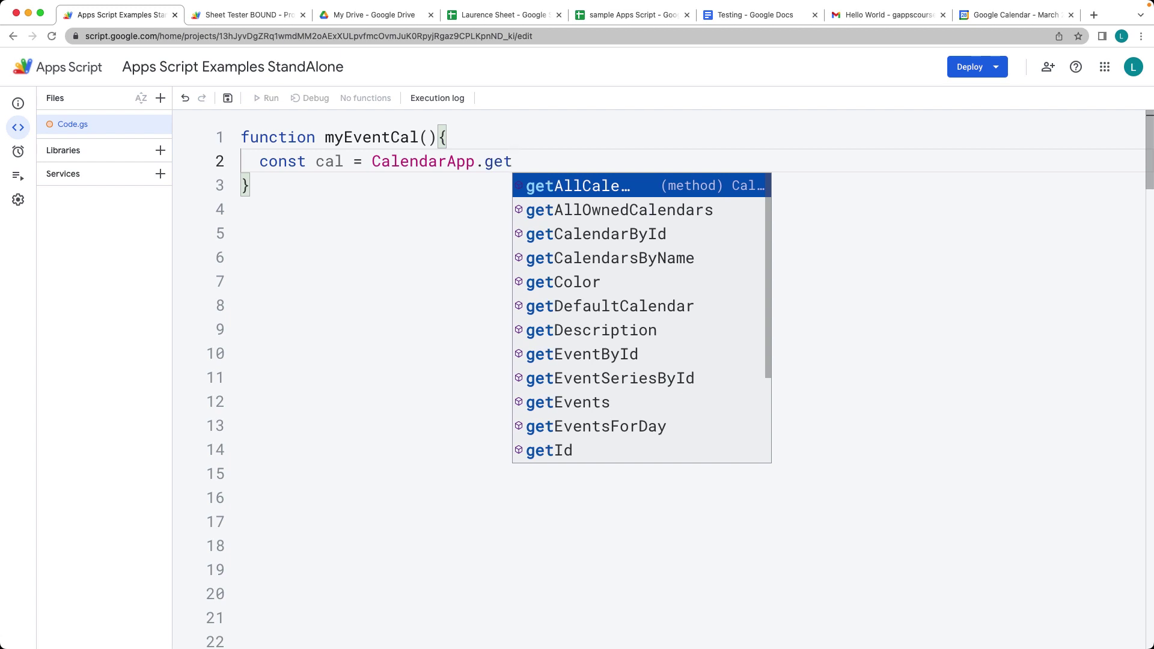
{"action": "key", "text": "Down"}
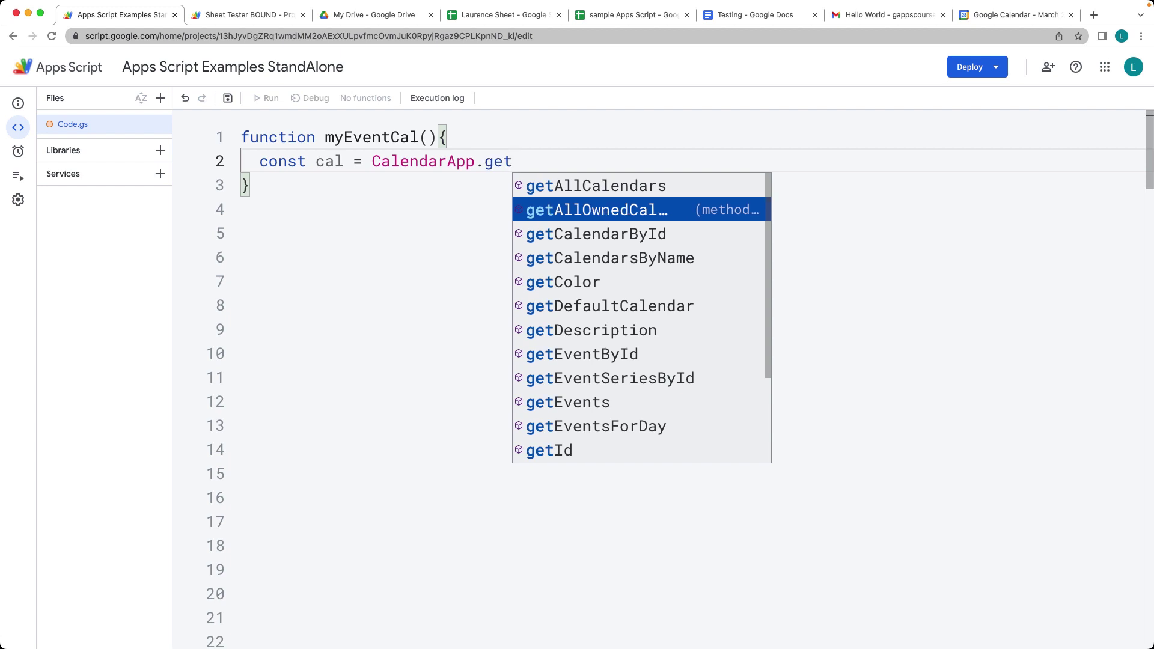
{"action": "key", "text": "Down"}
{"action": "key", "text": "Down"}
{"action": "key", "text": "Down"}
{"action": "key", "text": "Down"}
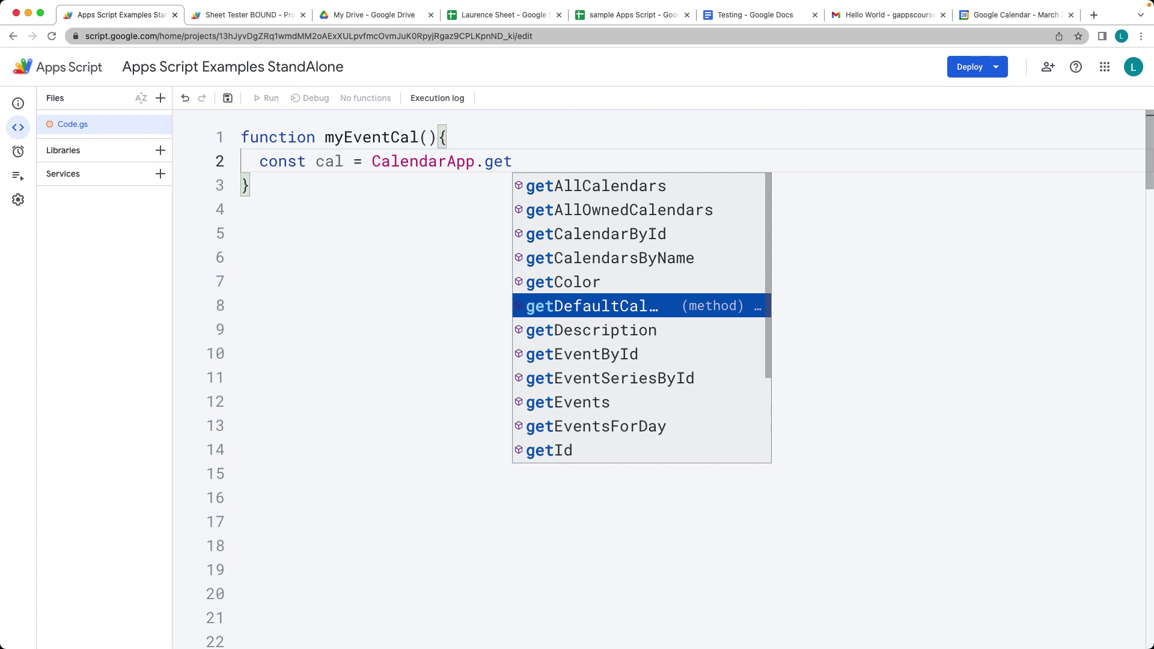
{"action": "key", "text": "Return"}
{"action": "type", "text": "()"}
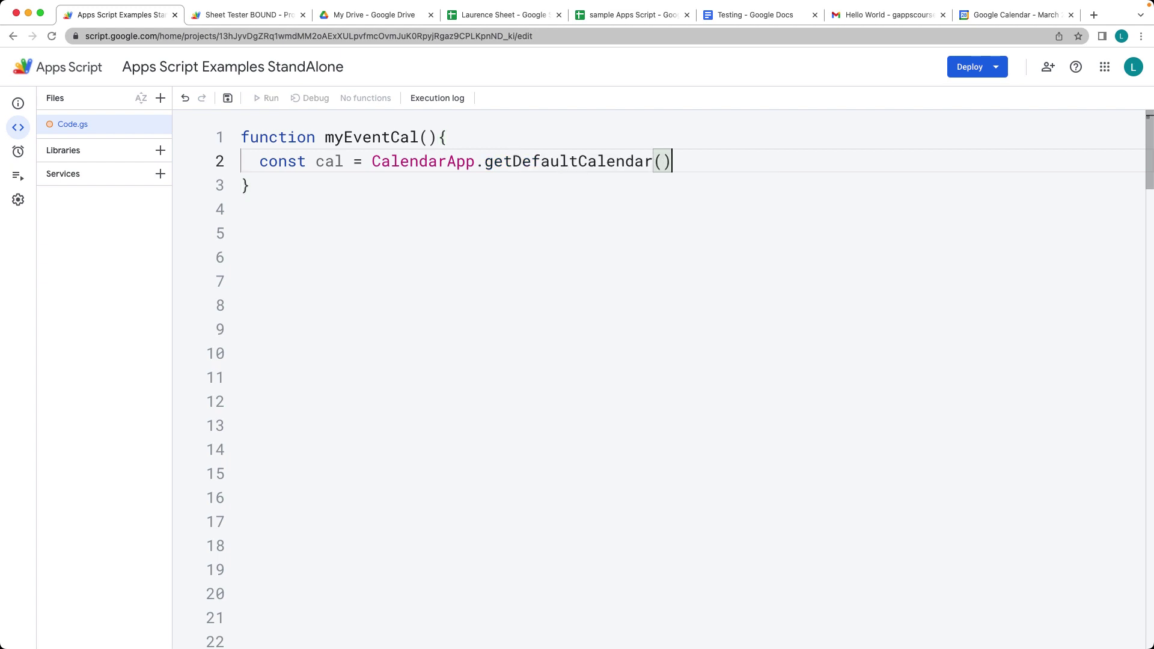
{"action": "type", "text": ";"}
{"action": "key", "text": "Return"}
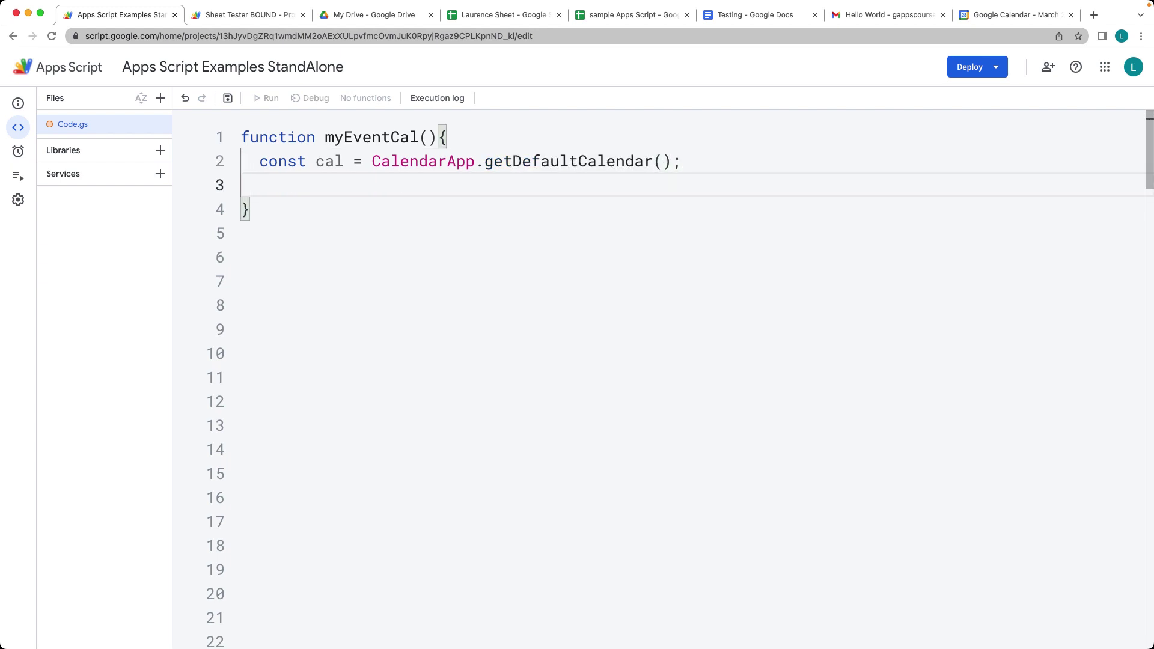
{"action": "type", "text": "const"}
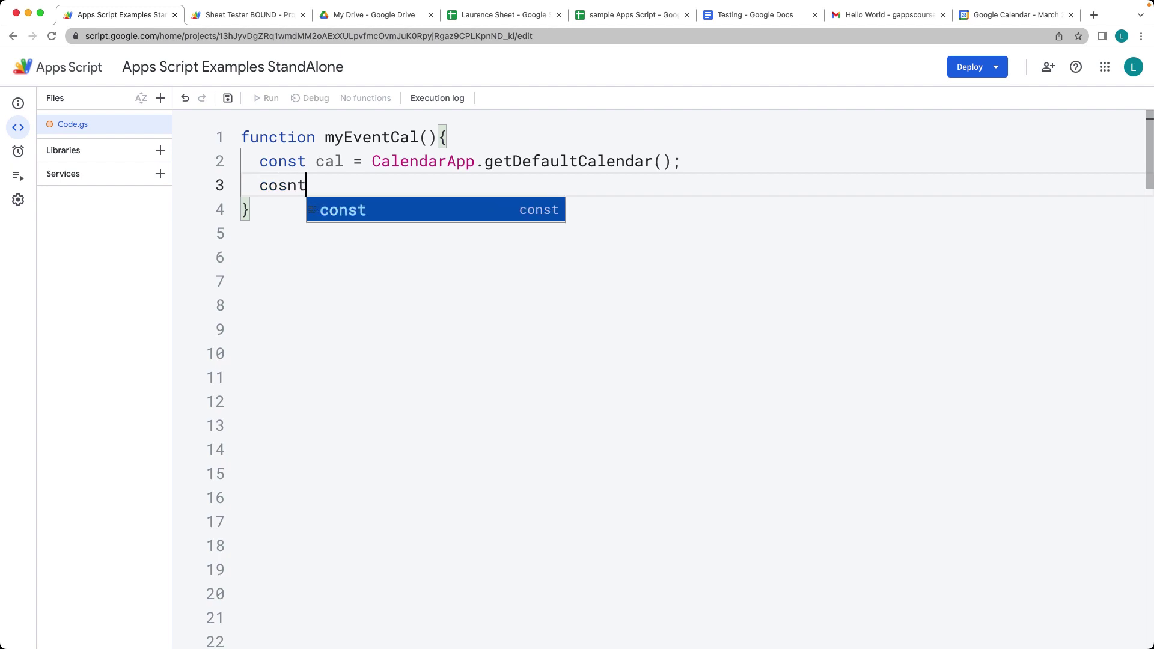
{"action": "type", "text": " title = 'My Birthday';"}
{"action": "key", "text": "Return"}
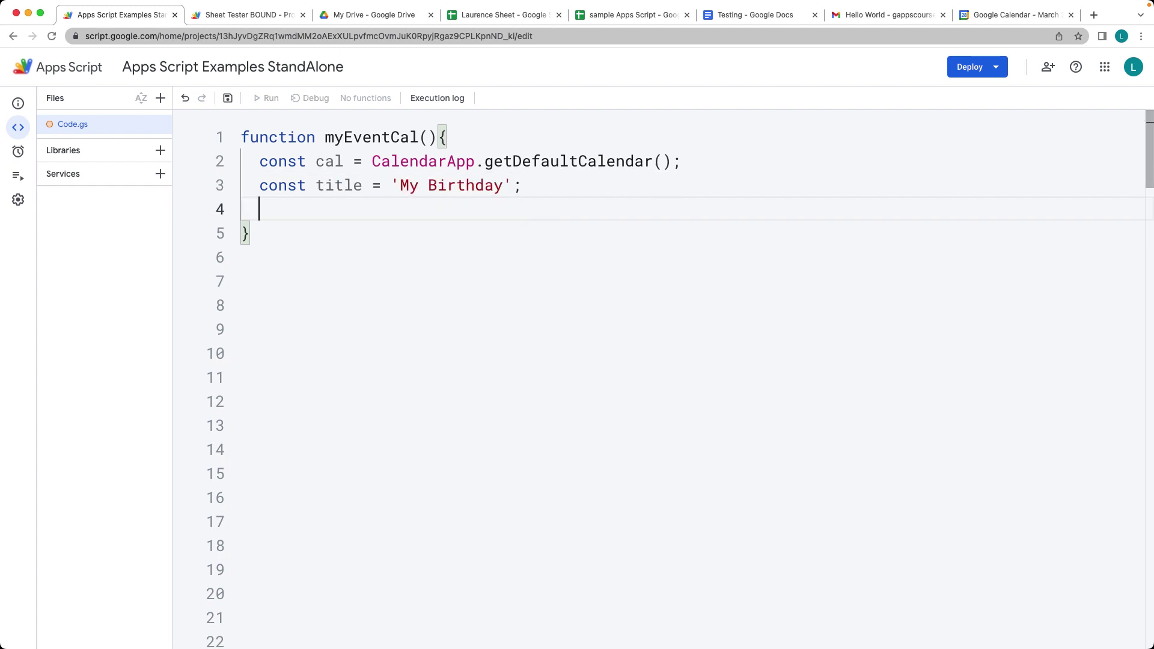
{"action": "type", "text": "const s"}
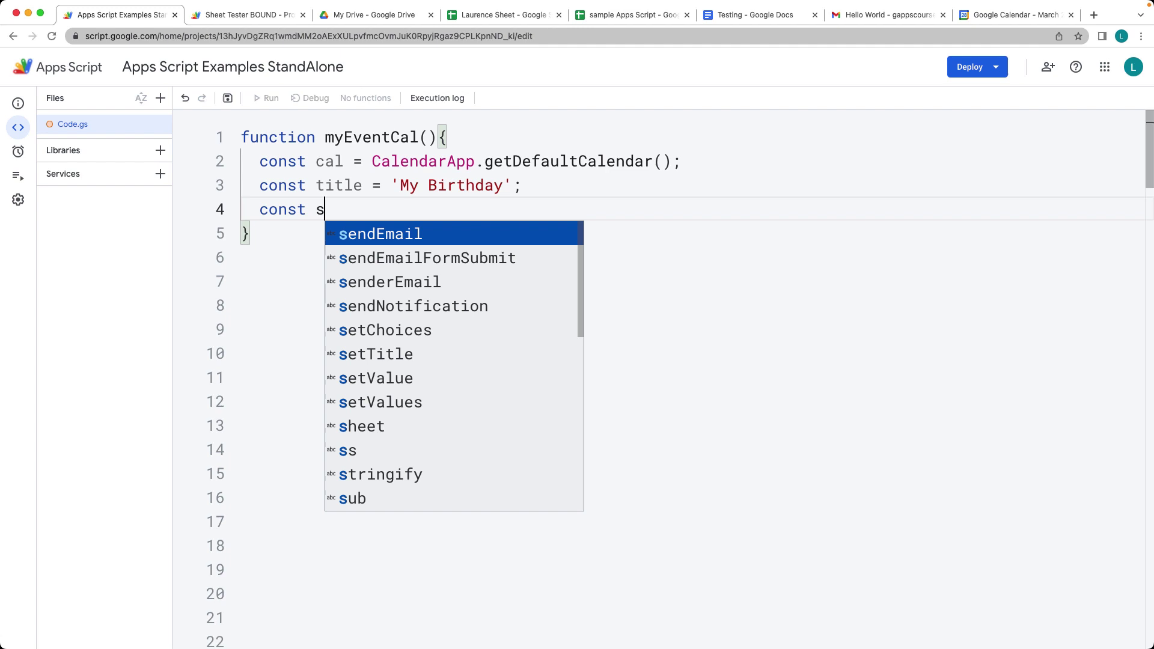
{"action": "type", "text": "tart = "}
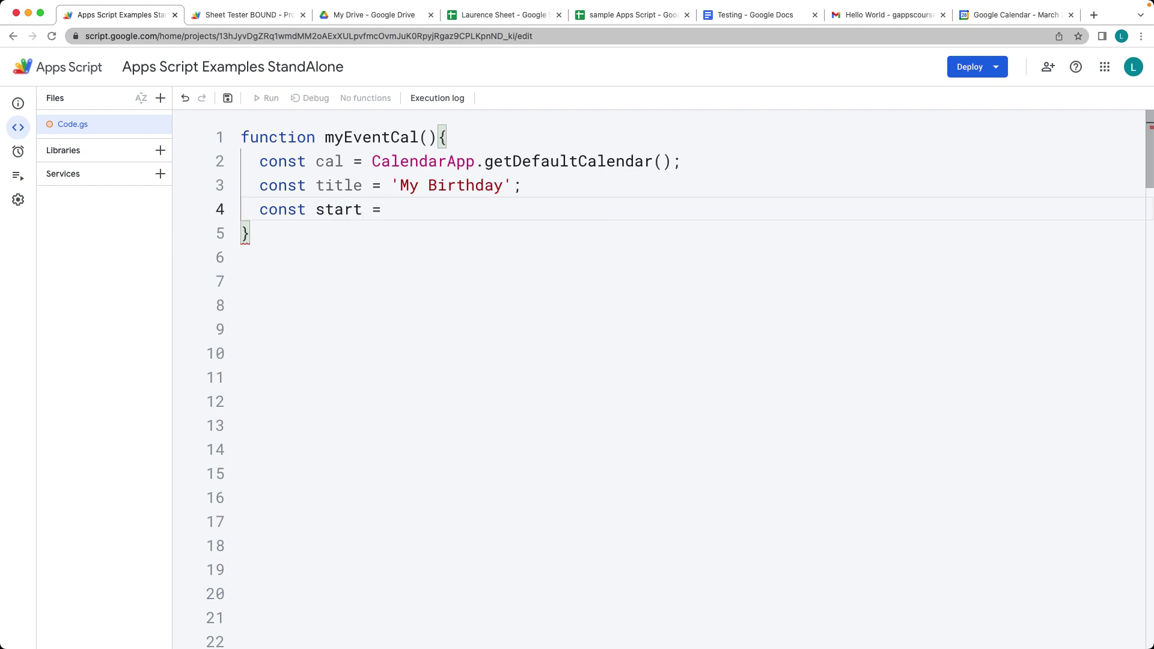
{"action": "type", "text": "new Date"}
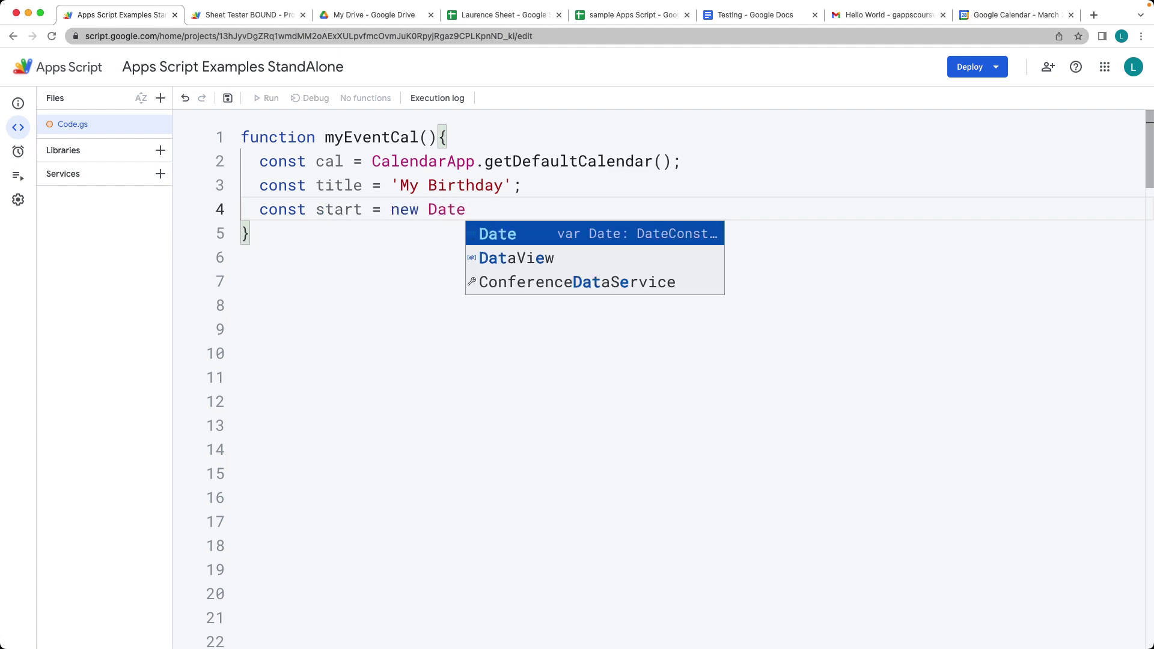
{"action": "type", "text": "();"}
Step: Define the start as new Date for March 1, 2023 10:00:00
{"action": "key", "text": "Left"}
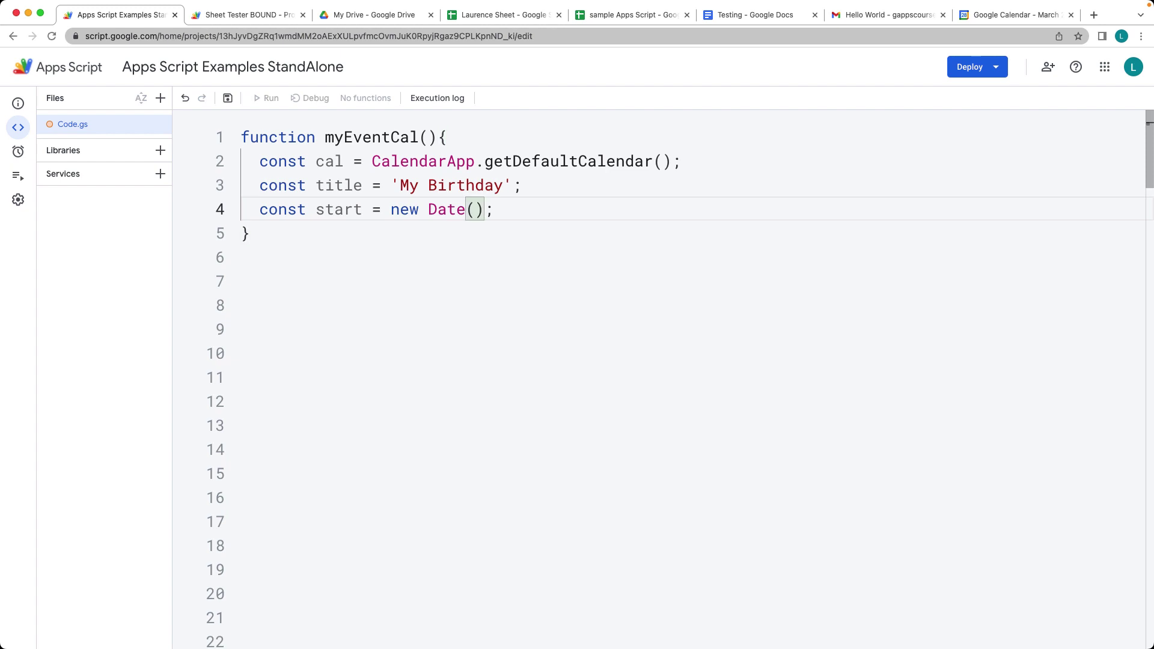
{"action": "type", "text": "'"}
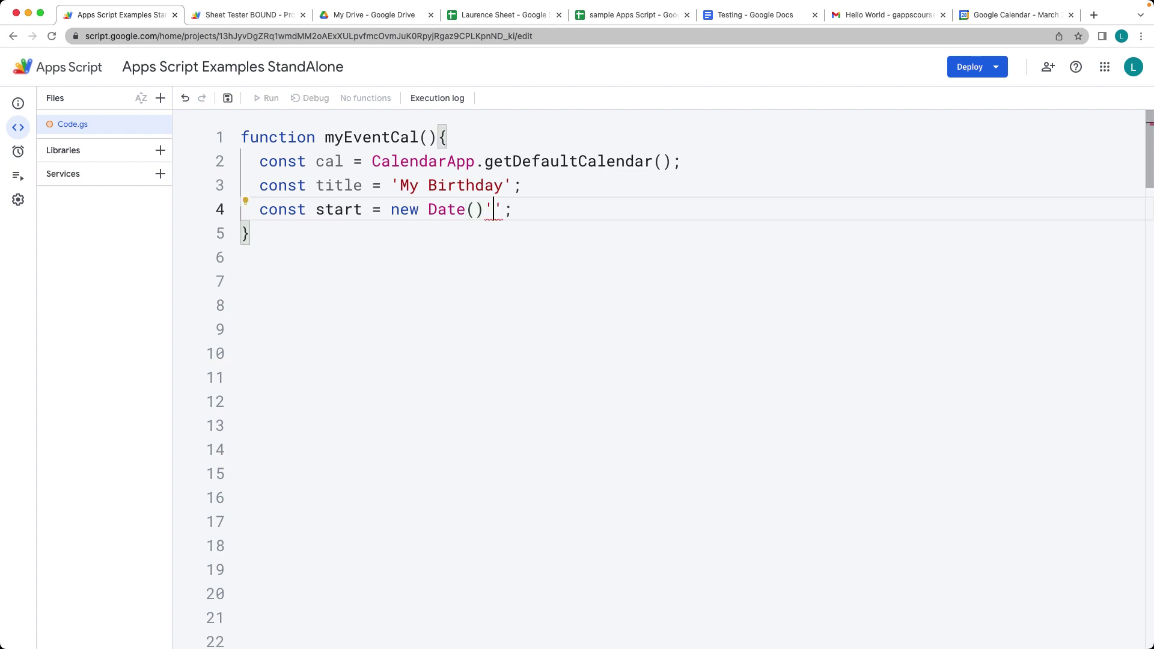
{"action": "key", "text": "BackSpace"}
{"action": "key", "text": "BackSpace"}
{"action": "key", "text": "Left"}
{"action": "type", "text": "'March 1,"}
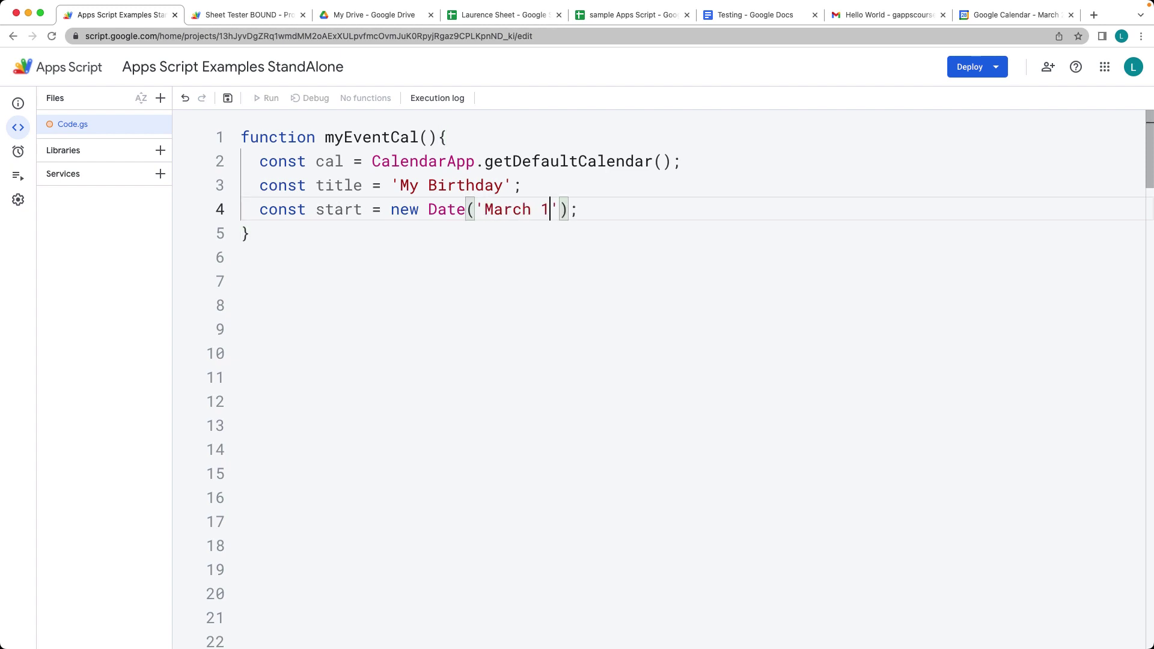
{"action": "type", "text": " 2023 10"}
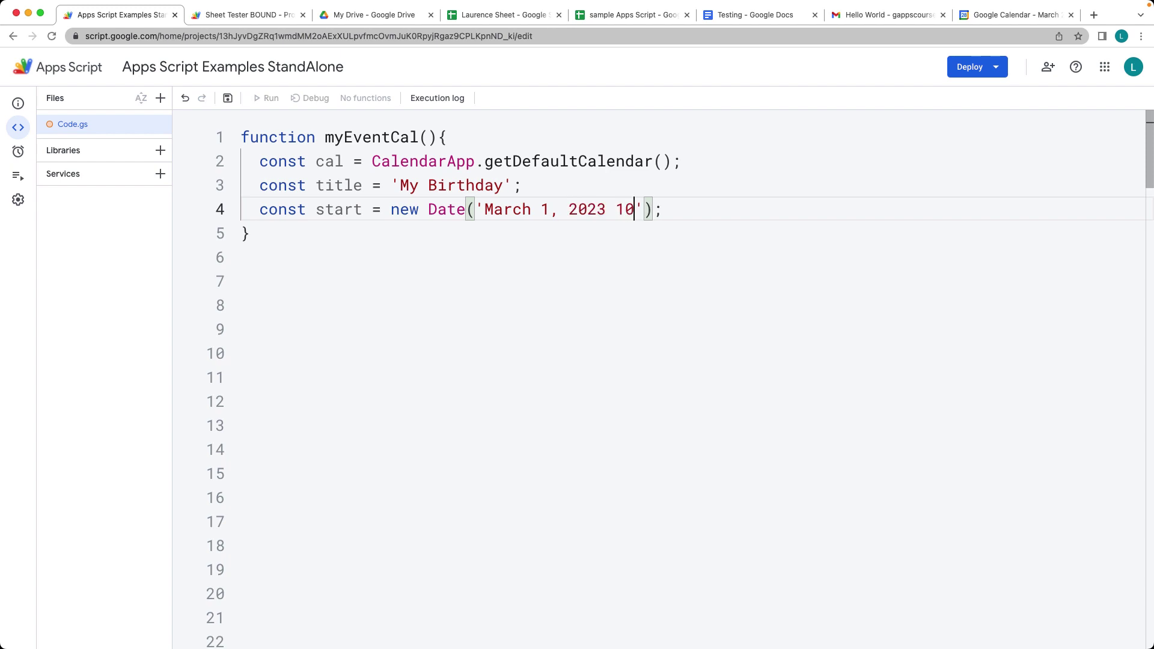
{"action": "type", "text": ":00:00"}
{"action": "key", "text": "End"}
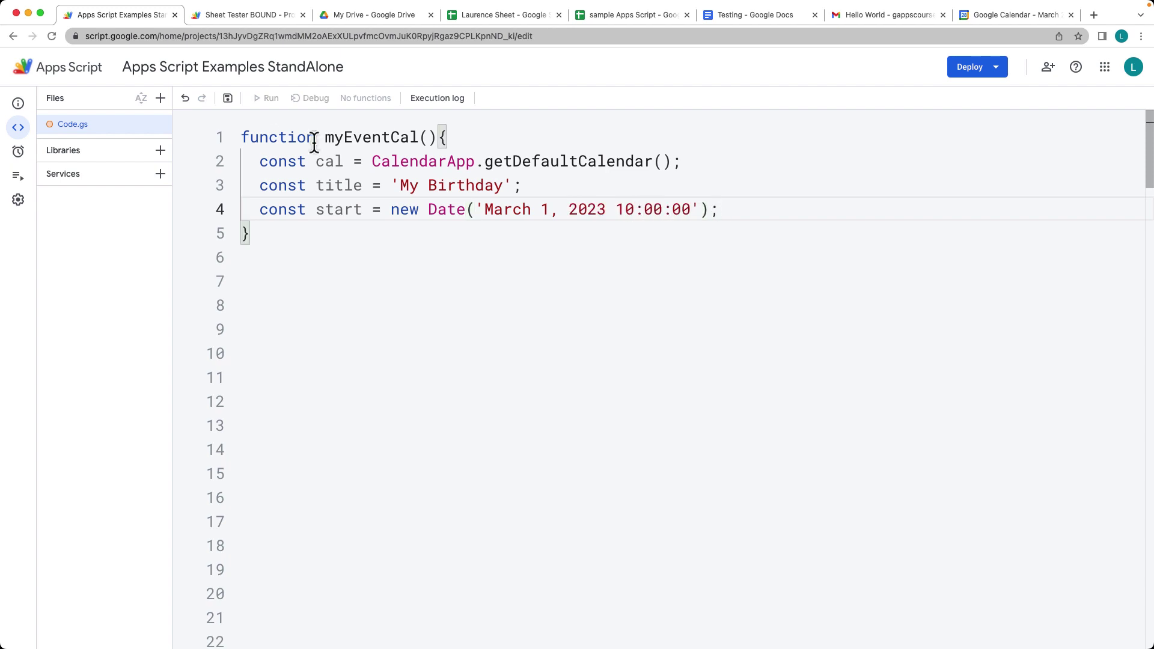
Step: Duplicate the start line as an end time of 11:00:00 named end
{"action": "left_click_drag", "start_coordinate": [722, 210], "coordinate": [242, 210]}
{"action": "key", "text": "ctrl+c"}
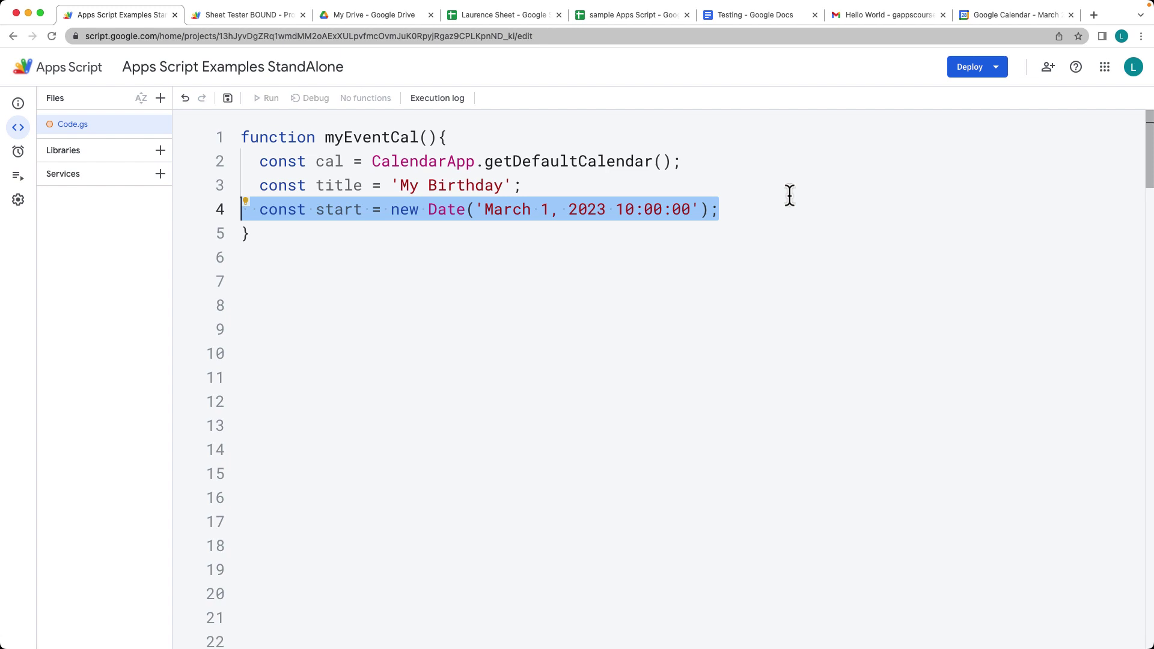
{"action": "left_click", "coordinate": [784, 206]}
{"action": "key", "text": "Return"}
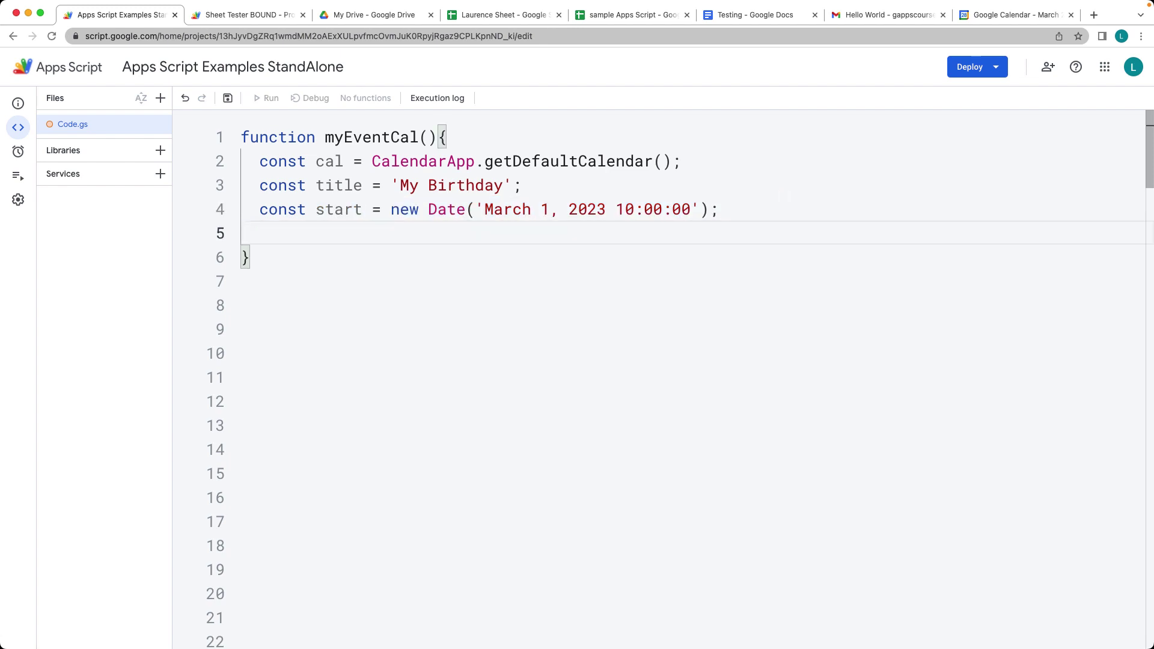
{"action": "key", "text": "ctrl+v"}
{"action": "left_click", "coordinate": [635, 233]}
{"action": "key", "text": "BackSpace"}
{"action": "type", "text": "1"}
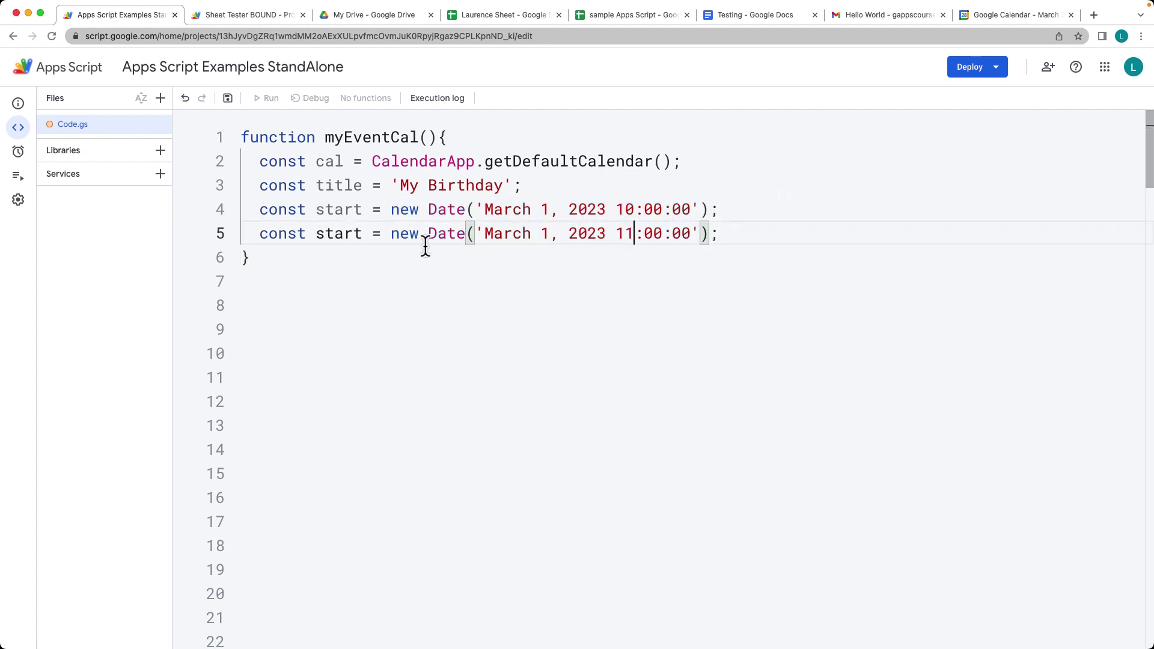
{"action": "double_click", "coordinate": [318, 234]}
{"action": "type", "text": "end"}
{"action": "left_click", "coordinate": [703, 233]}
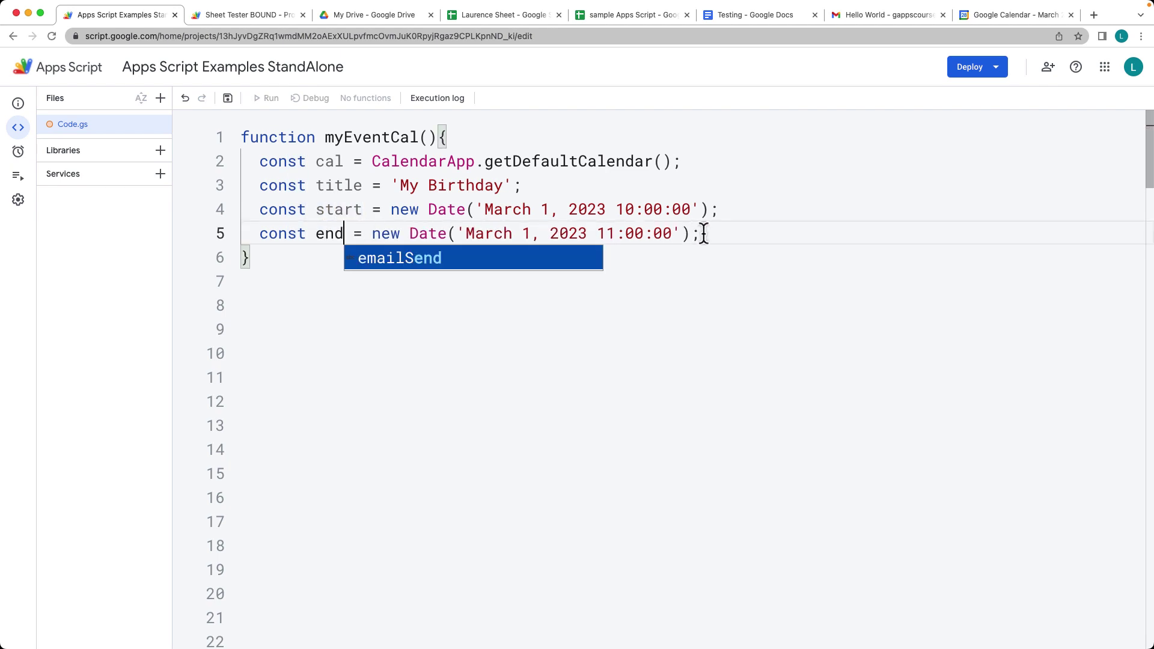
{"action": "key", "text": "Return"}
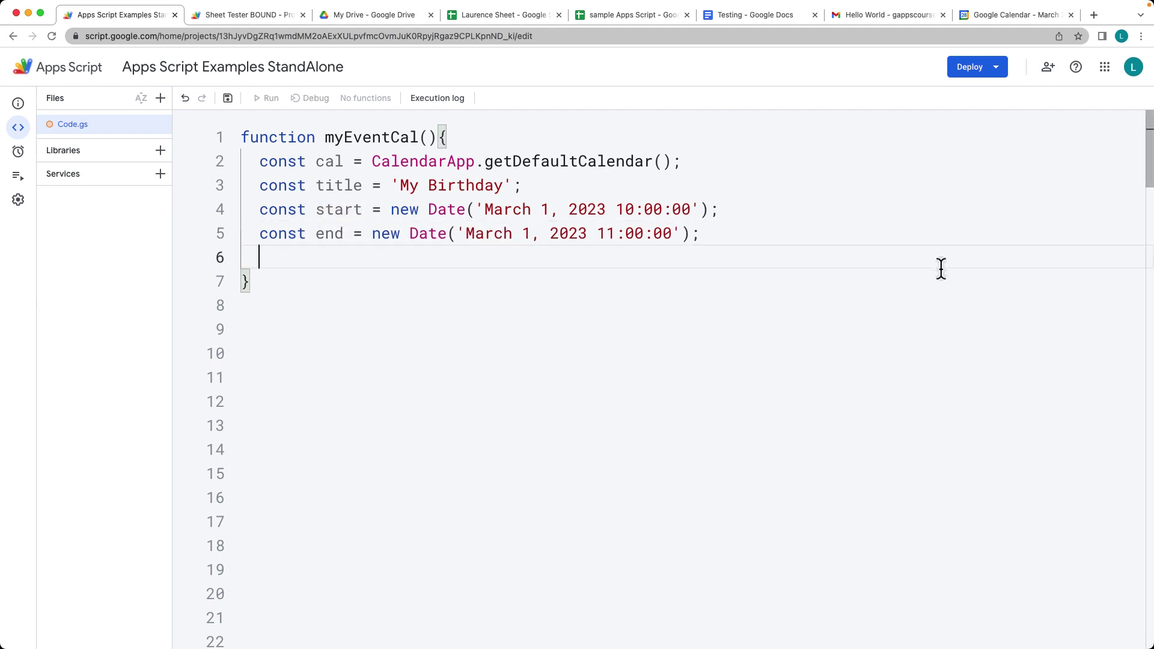
{"action": "type", "text": "const event "}
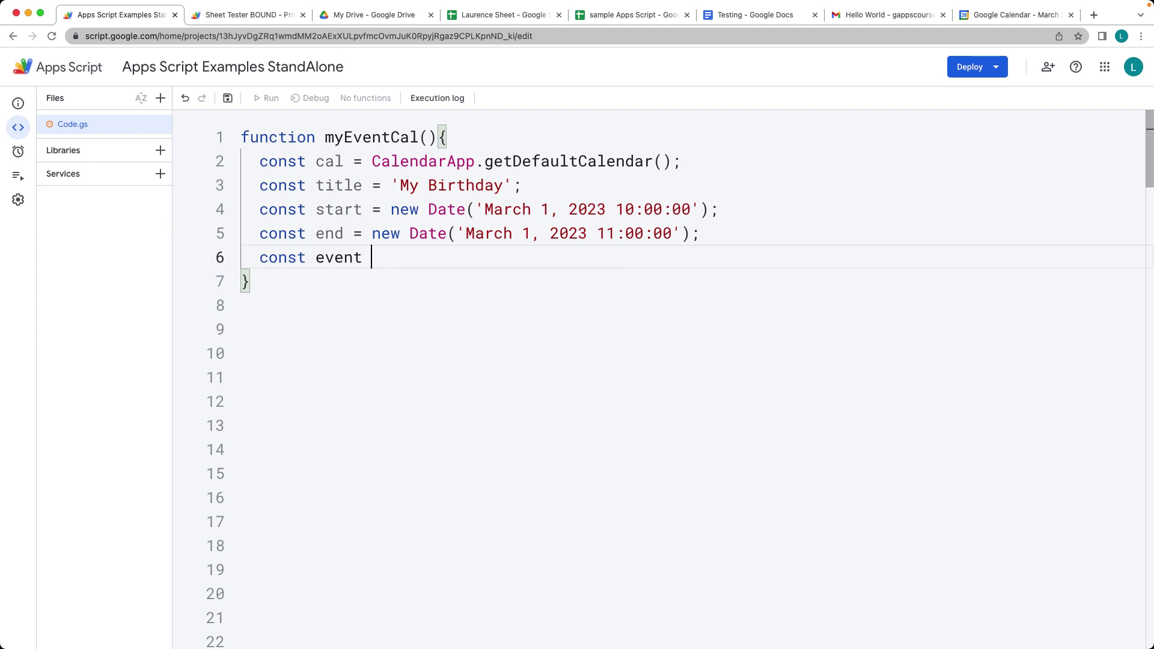
{"action": "type", "text": "= cal"}
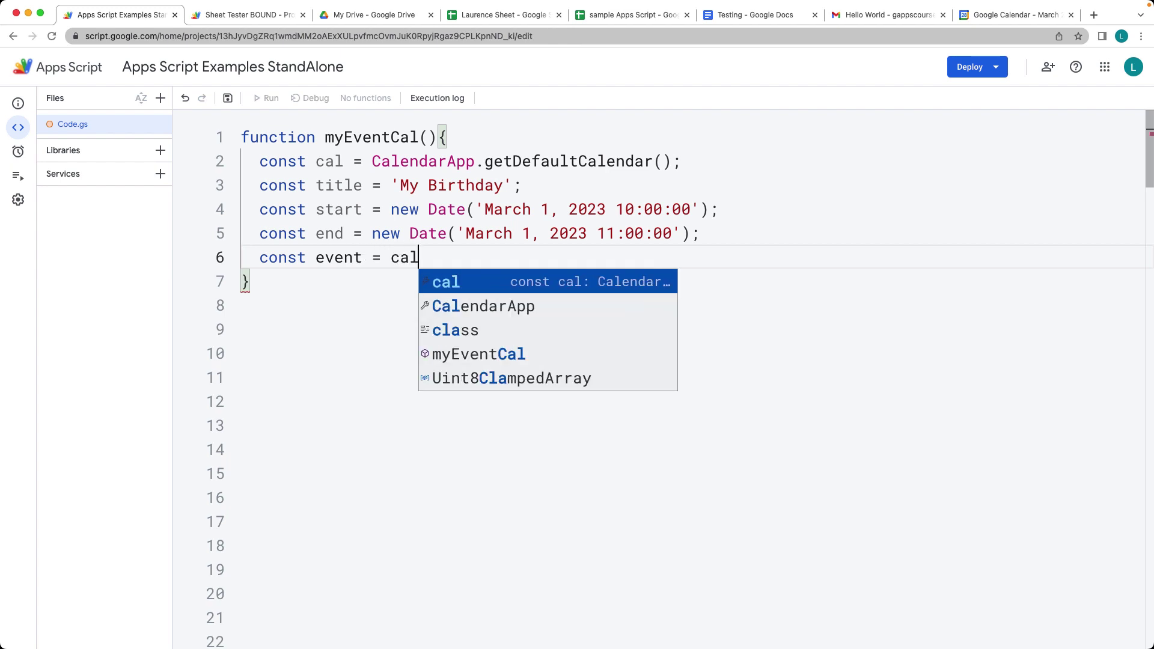
{"action": "type", "text": ".create"}
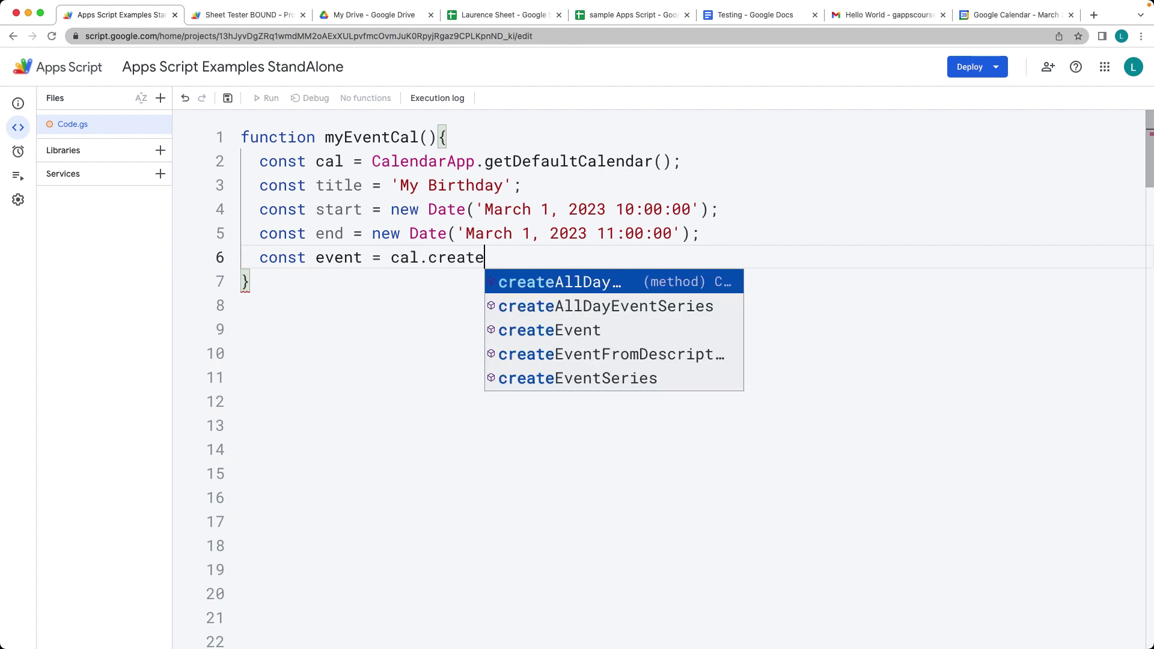
Step: Add const event = cal.createEvent(title, start, end) and save the project
{"action": "key", "text": "Down"}
{"action": "key", "text": "Down"}
{"action": "key", "text": "Return"}
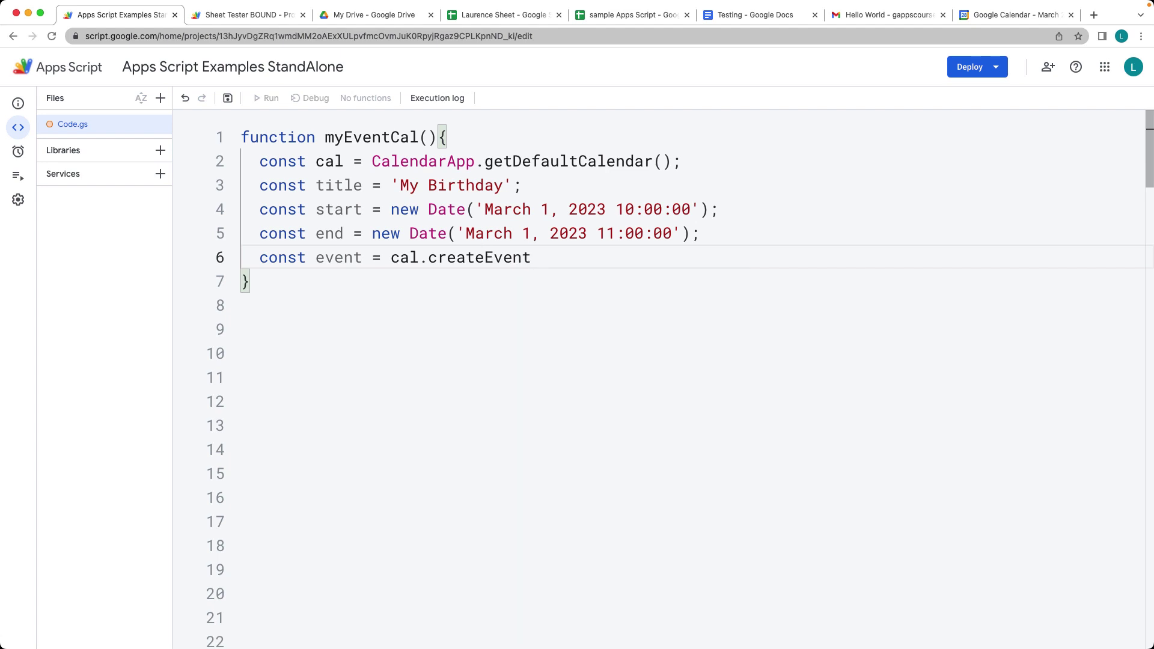
{"action": "type", "text": "(title,"}
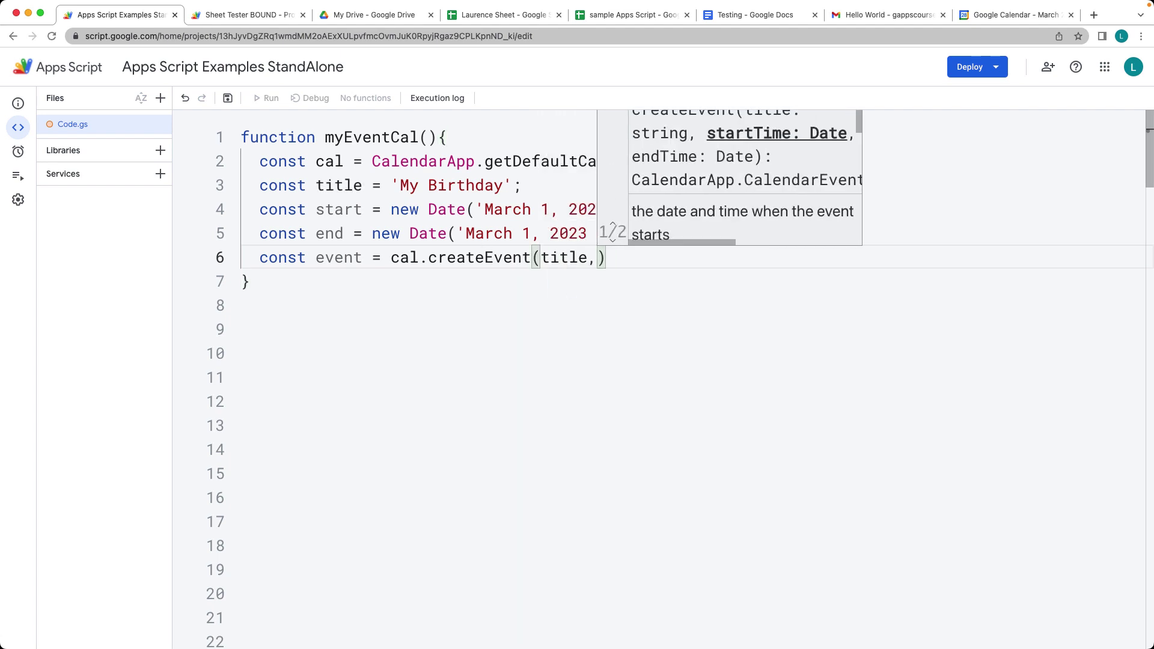
{"action": "type", "text": "start,end"}
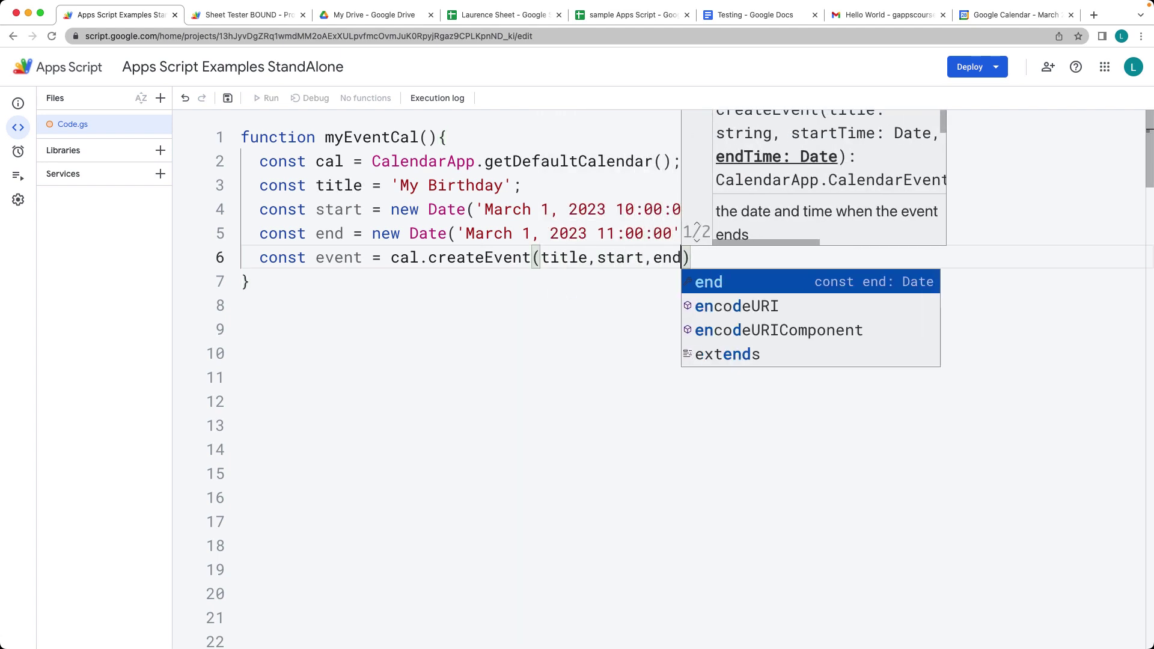
{"action": "key", "text": "Escape"}
{"action": "key", "text": "Right"}
{"action": "type", "text": ";"}
{"action": "key", "text": "ctrl+s"}
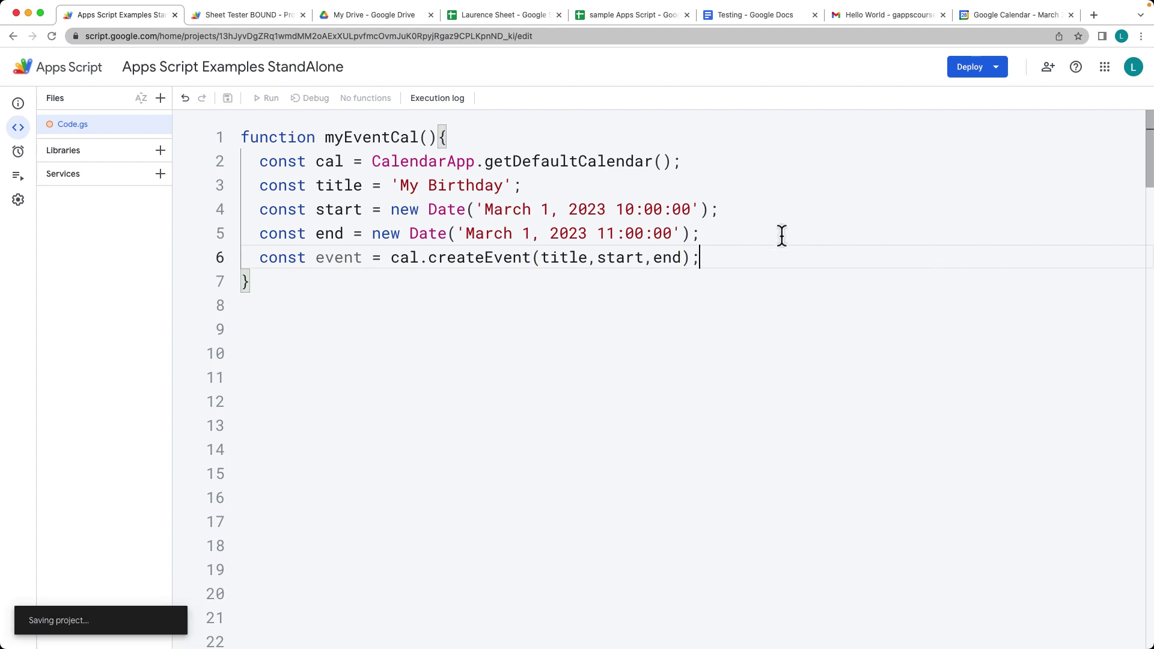
Step: Run myEventCal, choosing the account and allowing the unverified project access
{"action": "left_click", "coordinate": [267, 98]}
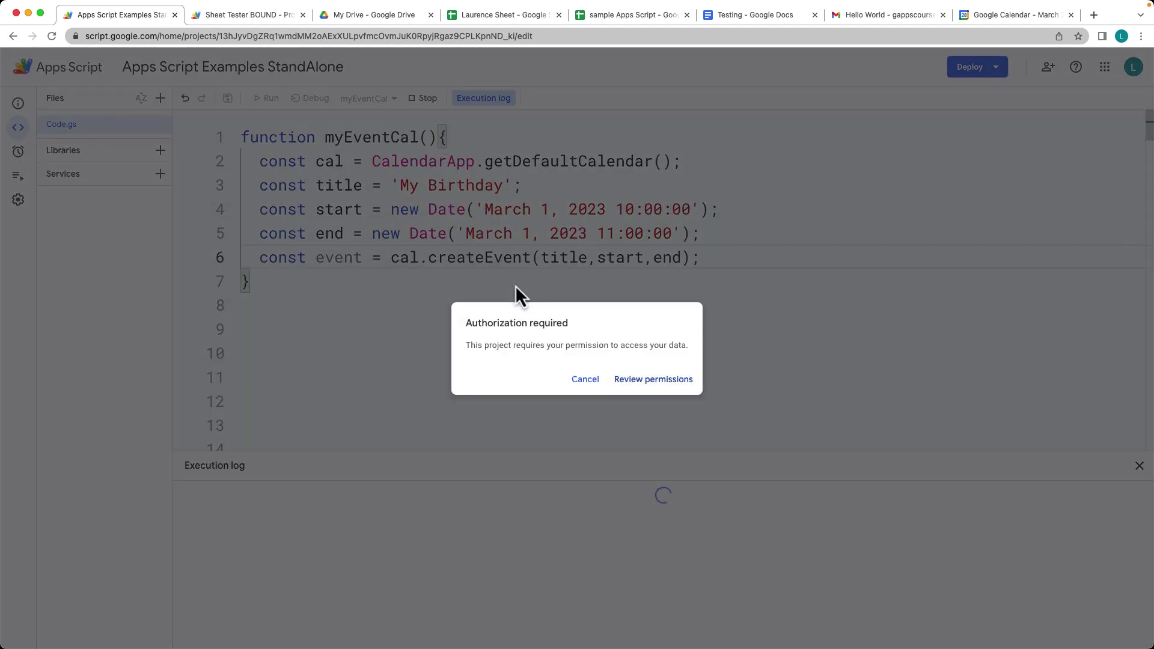
{"action": "left_click", "coordinate": [653, 379]}
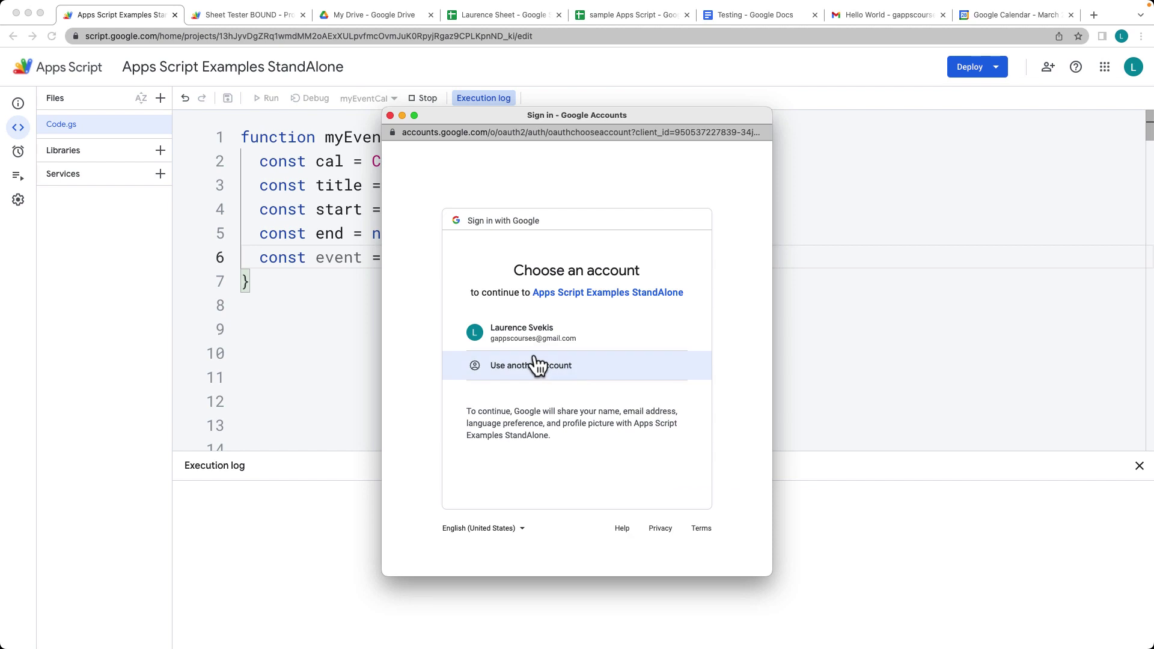
{"action": "left_click", "coordinate": [531, 332]}
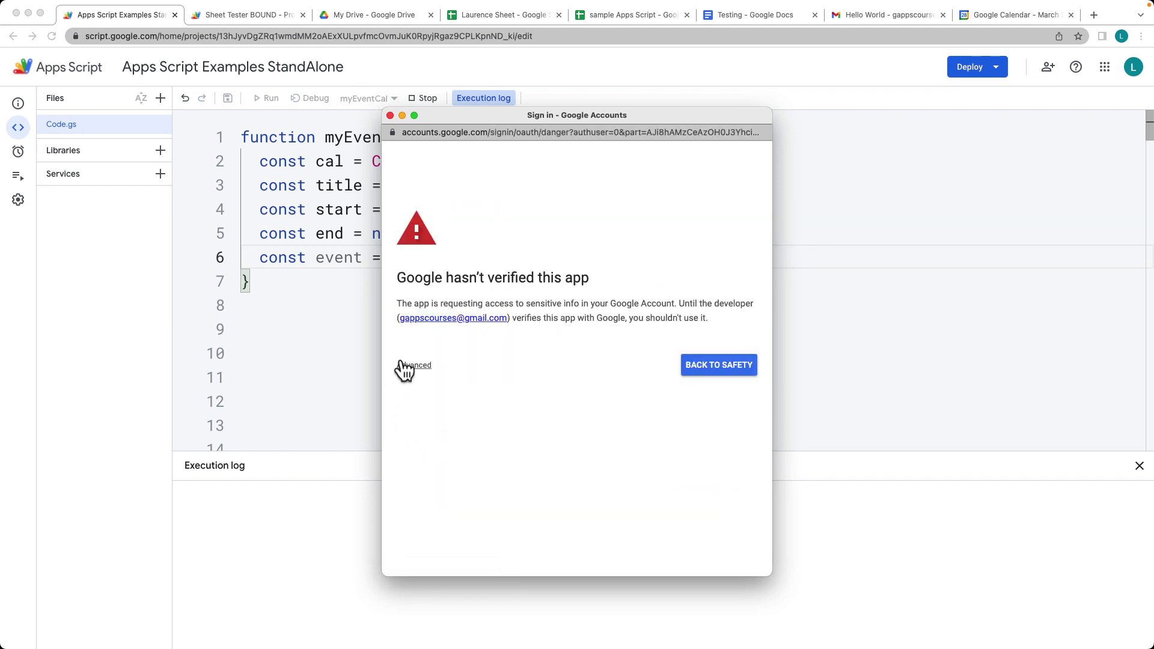
{"action": "left_click", "coordinate": [407, 365]}
{"action": "left_click", "coordinate": [469, 451]}
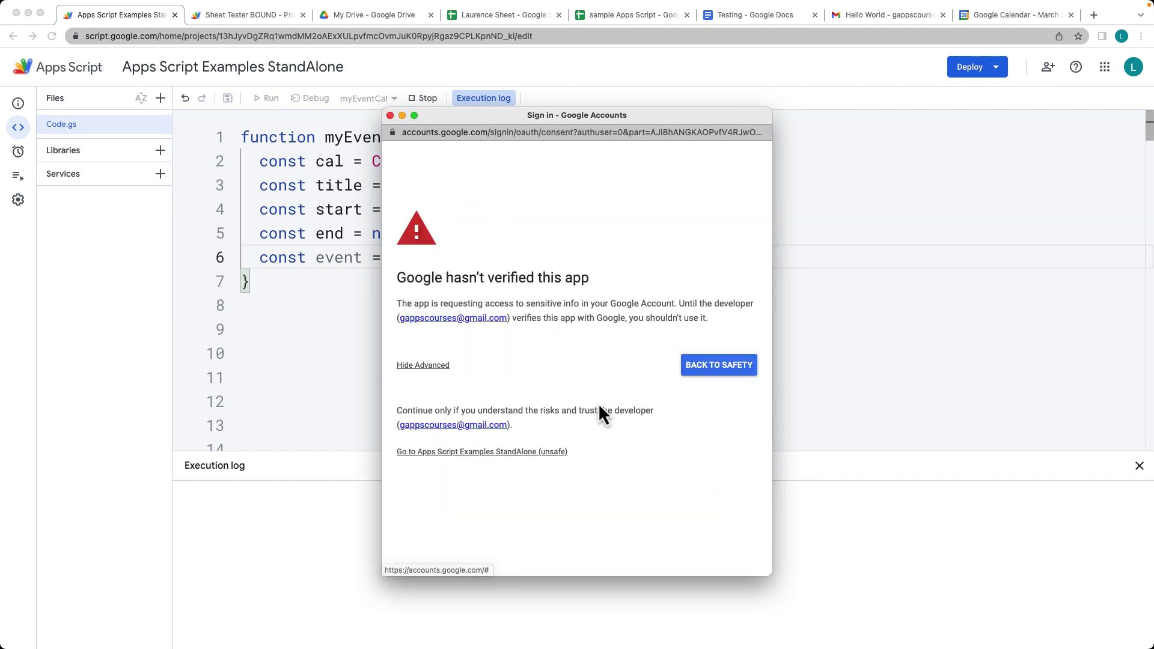
{"action": "scroll", "coordinate": [598, 395], "scroll_direction": "down", "scroll_amount": 5}
{"action": "left_click", "coordinate": [629, 487]}
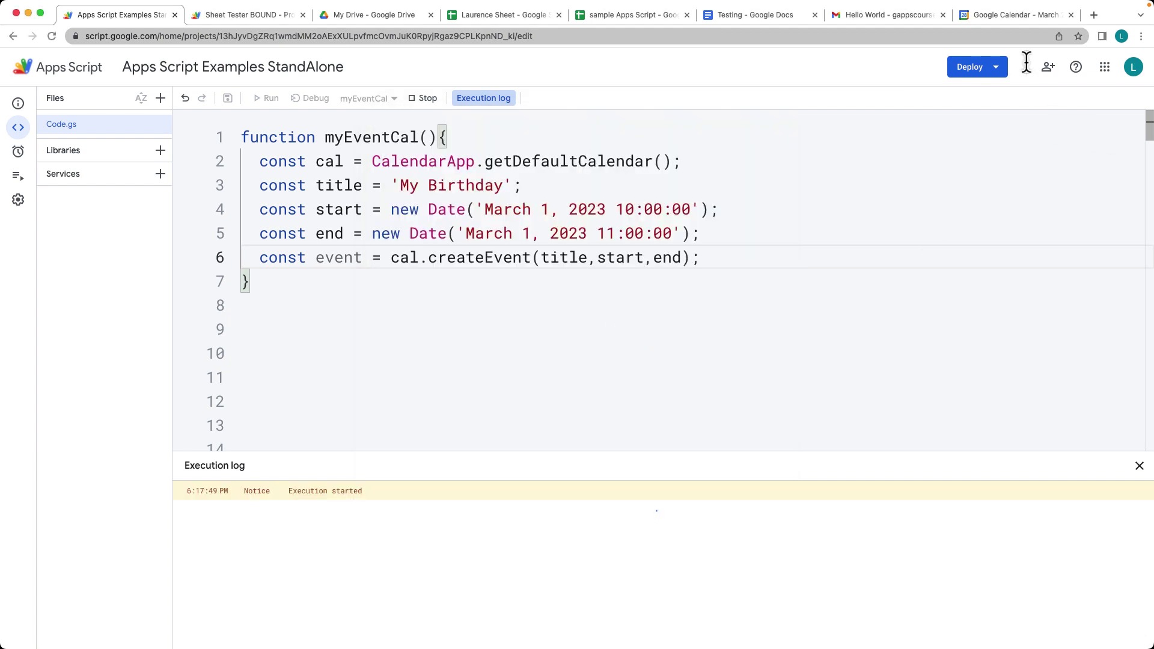
{"action": "left_click", "coordinate": [1009, 20]}
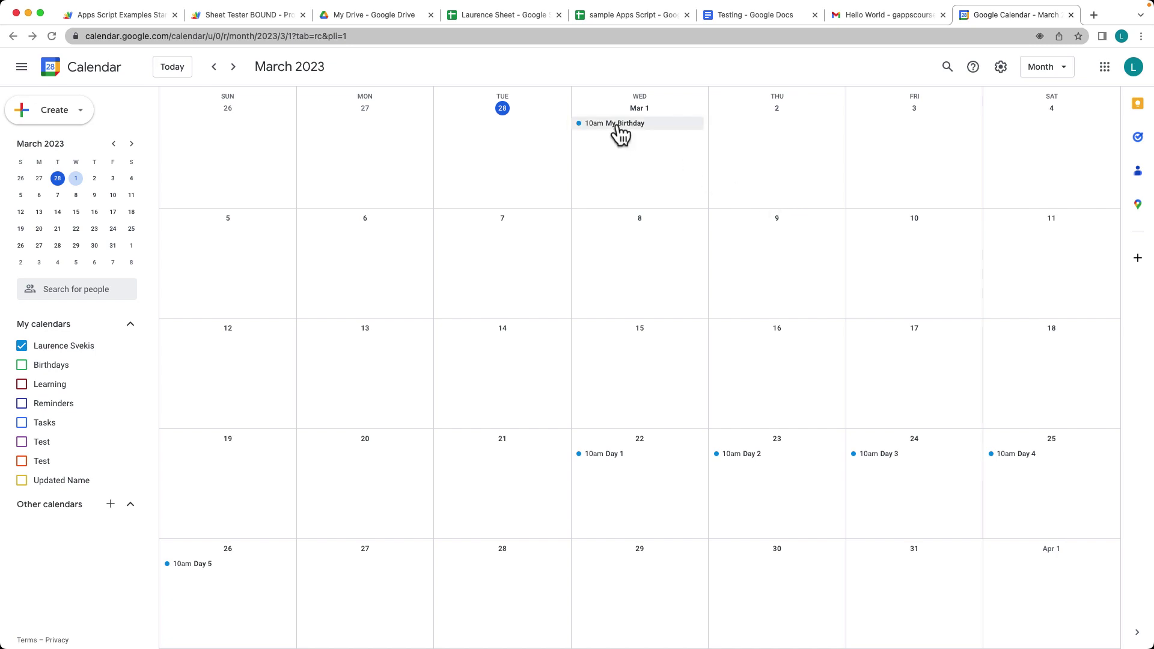
Step: View the Mar 1 My Birthday event details, then return to the Apps Script project
{"action": "left_click", "coordinate": [621, 124]}
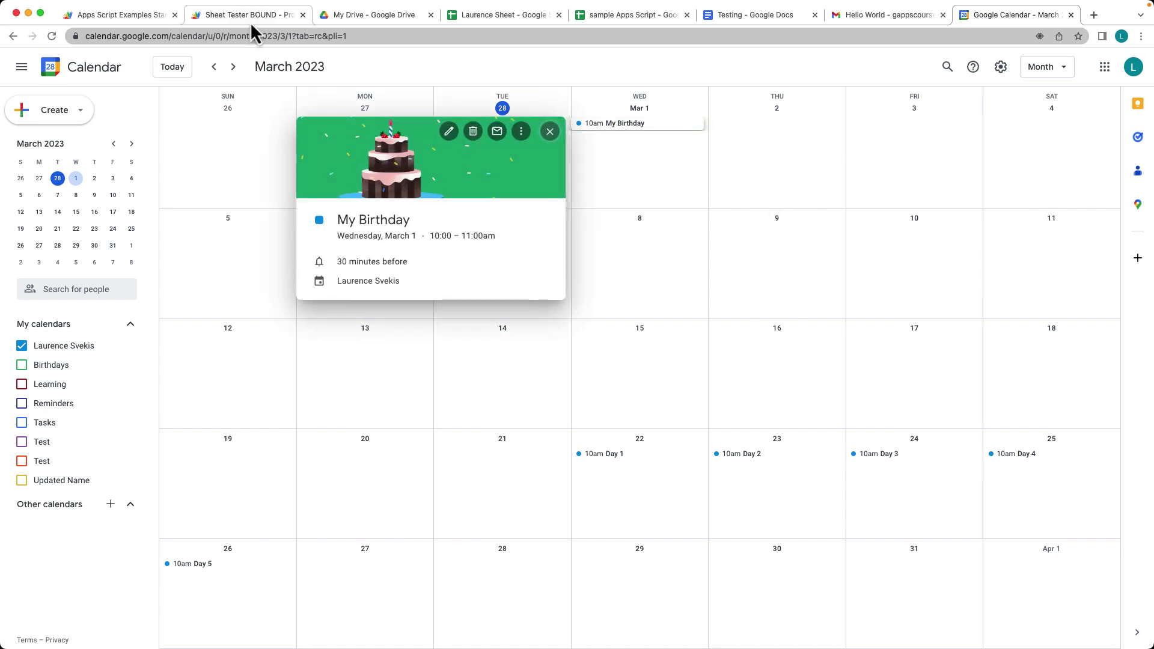
{"action": "left_click", "coordinate": [127, 15]}
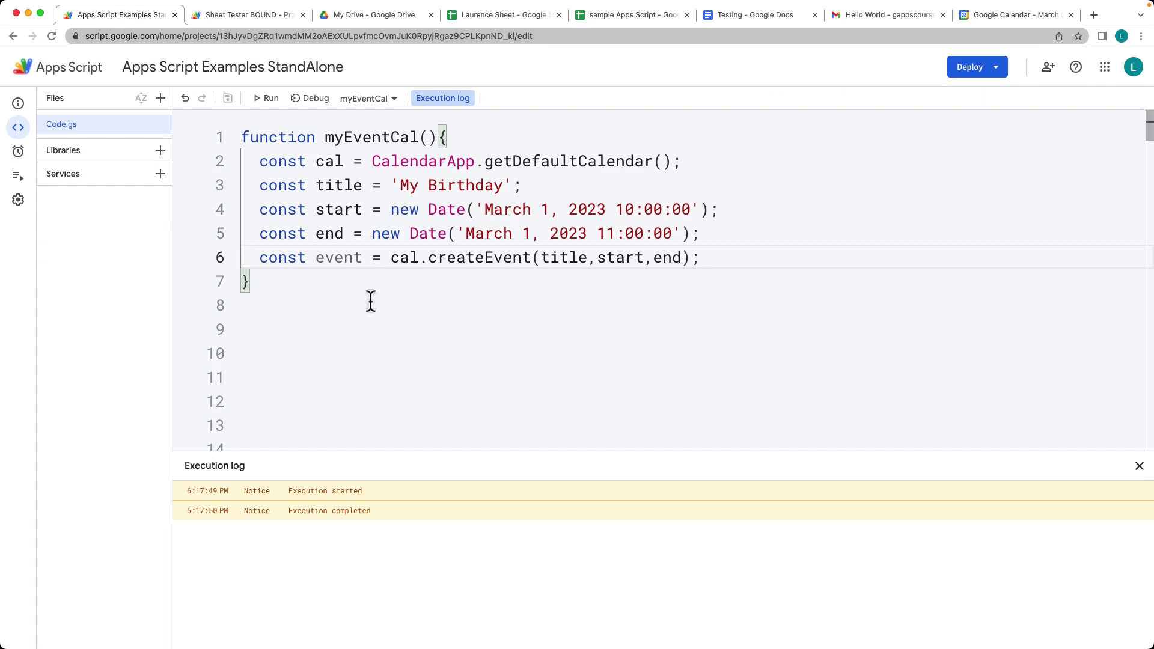